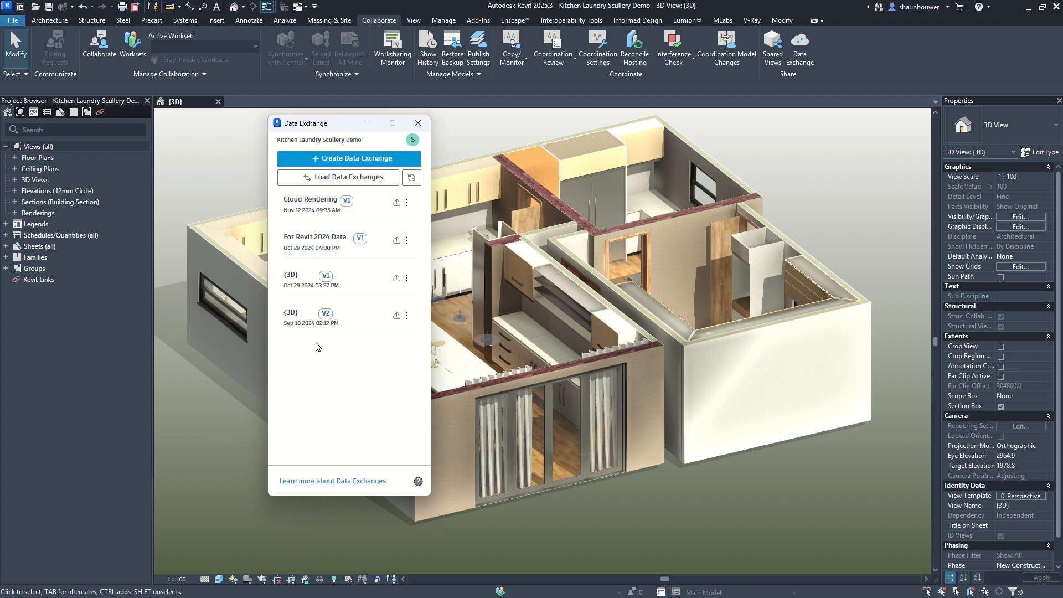
Start a new data exchange named "For Revit 2024" that uses the current {3D} view.
left_click(336, 160)
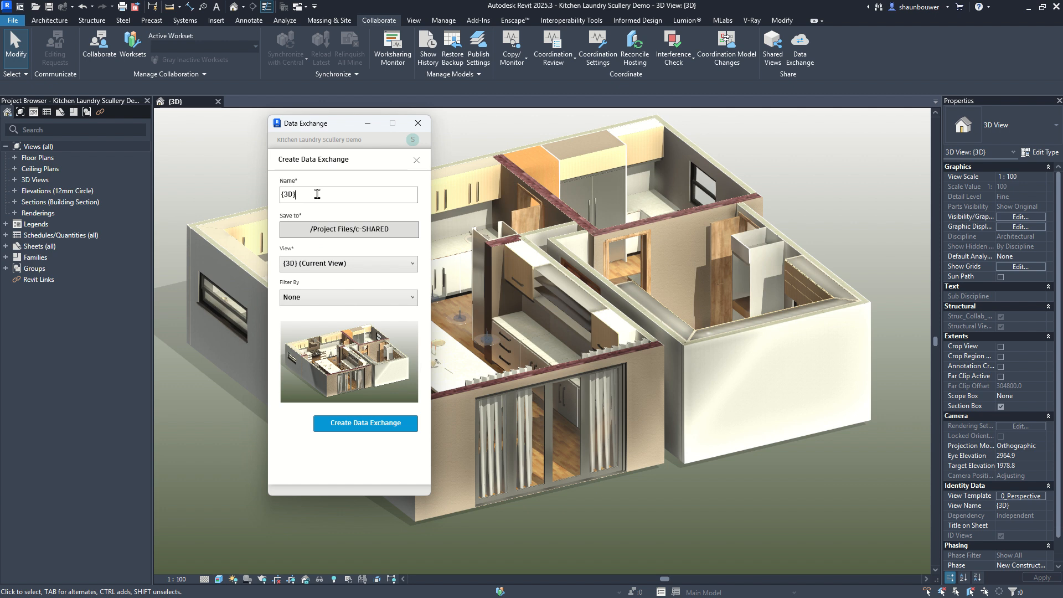
key("ctrl+a")
type("For Revit 202")
left_click(355, 270)
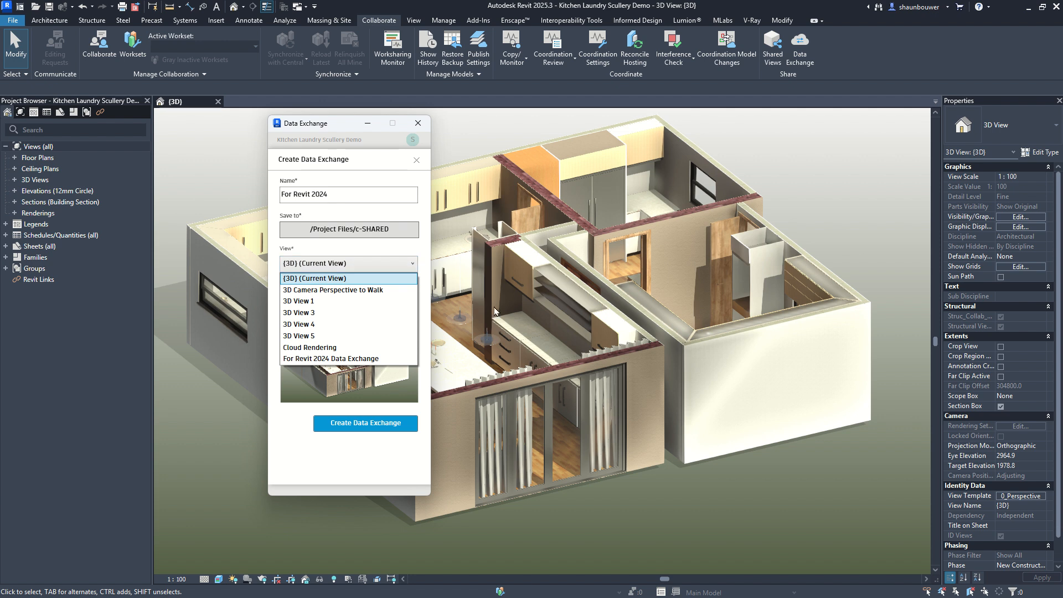
left_click(381, 272)
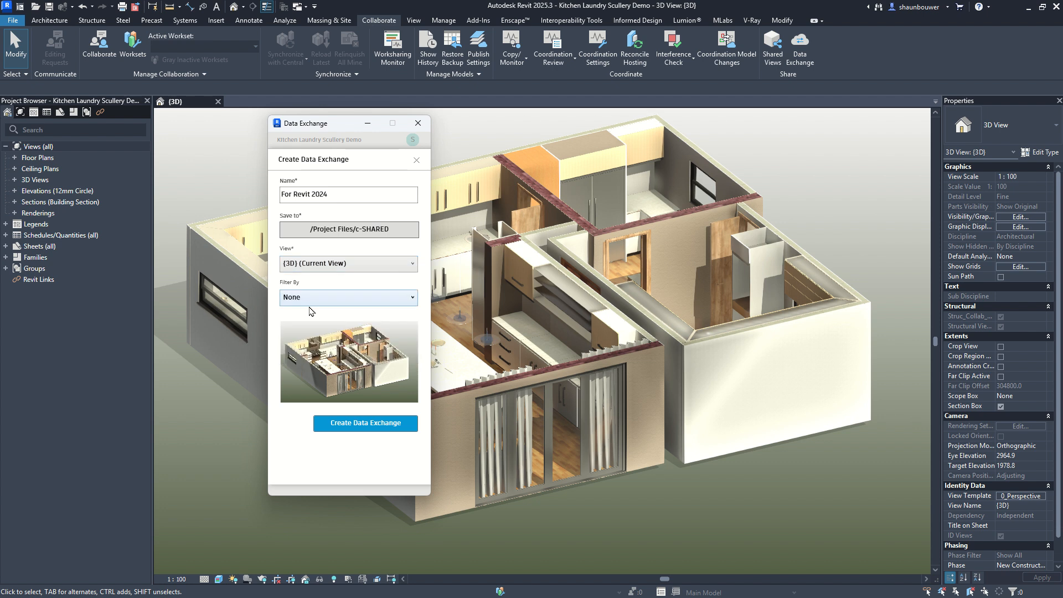
Leave the exchange's filter at None and create it, saving the model's unsaved changes.
left_click(310, 302)
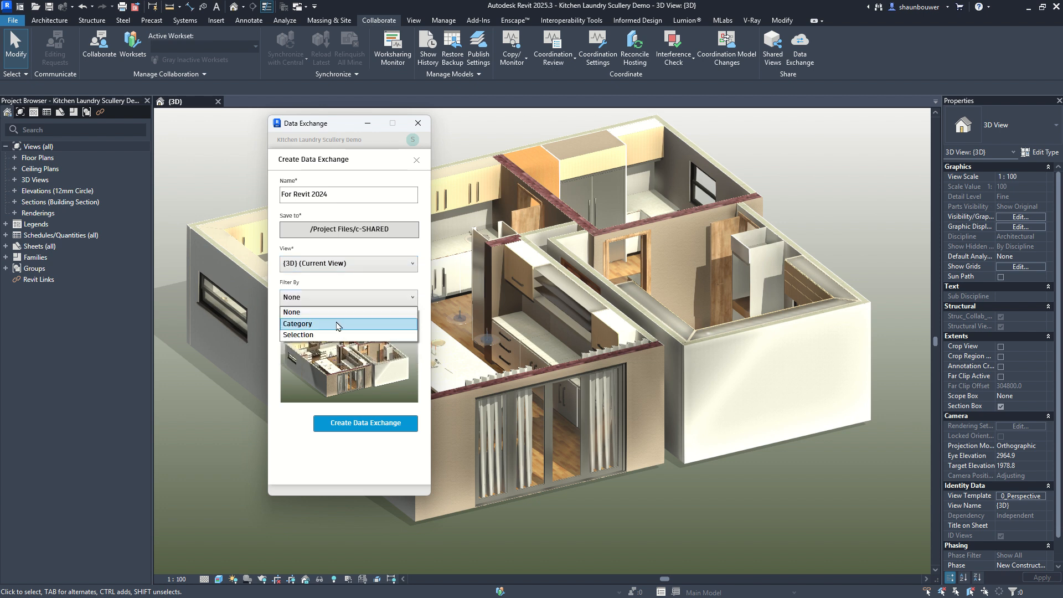
left_click(302, 464)
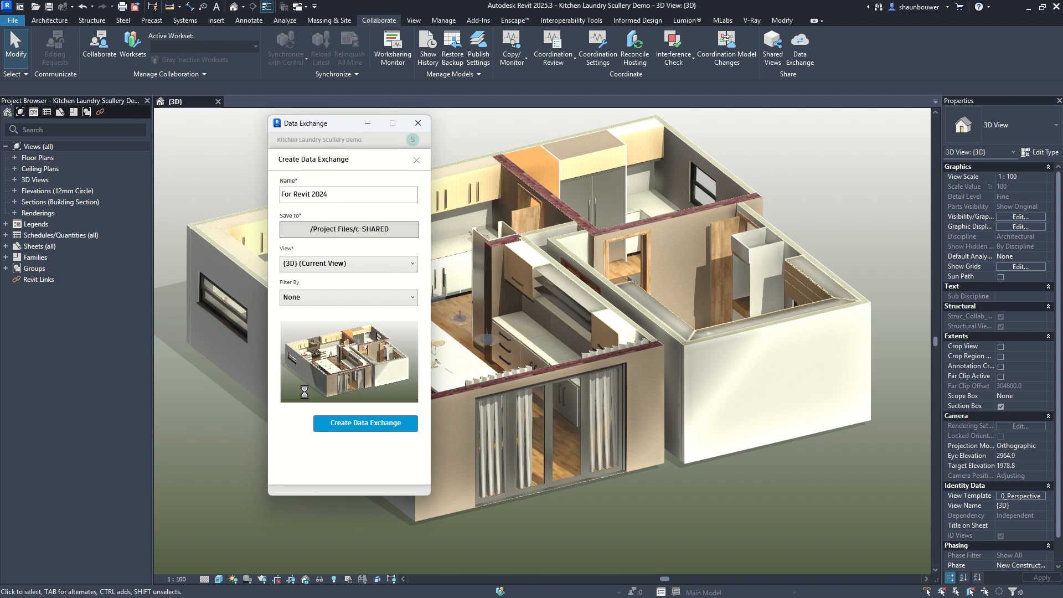
left_click(344, 424)
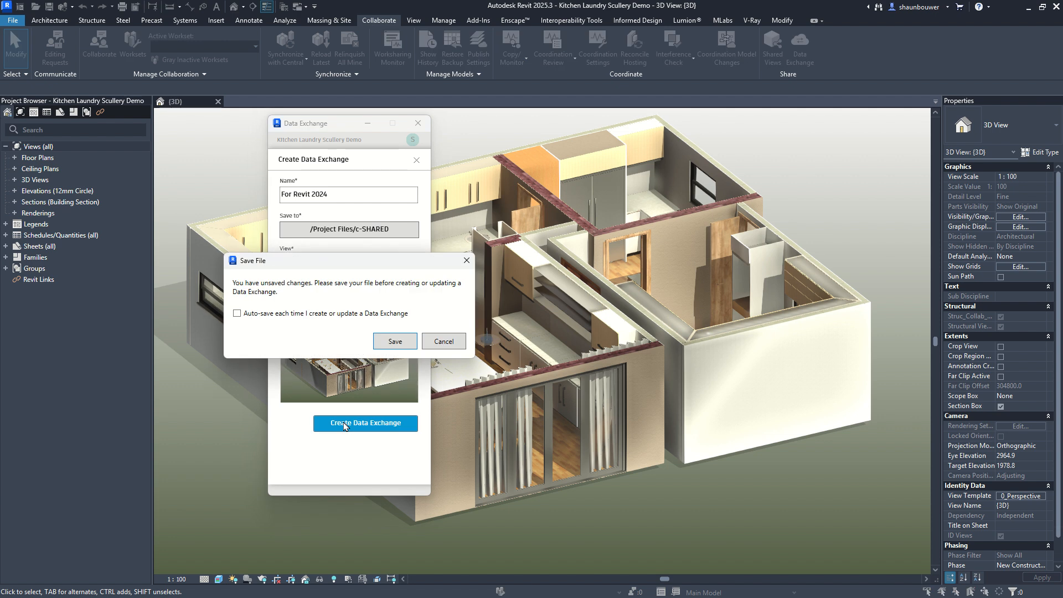
left_click(386, 345)
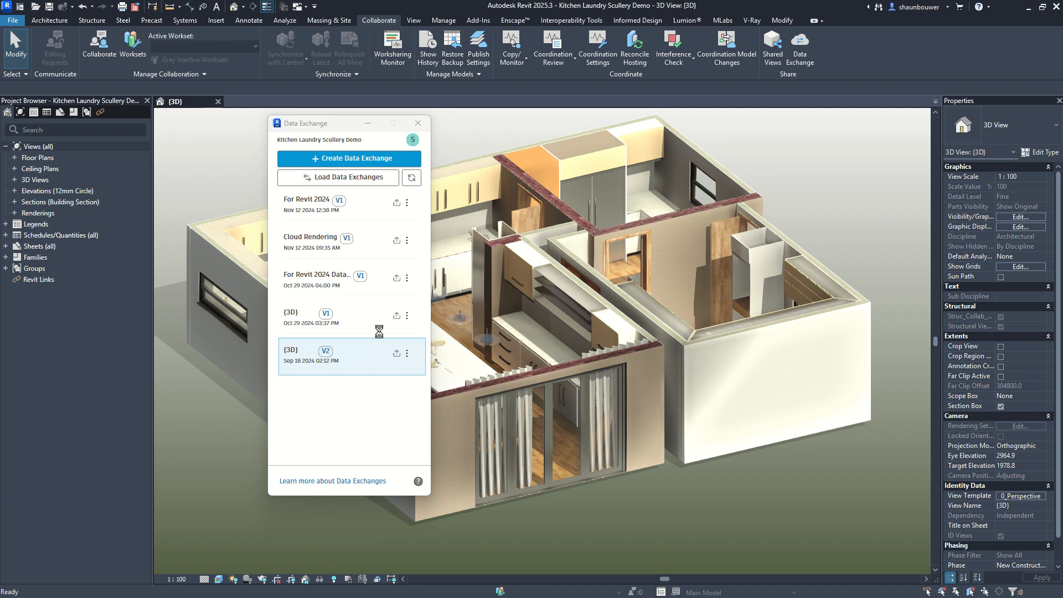
Switch to Revit 2024 and create a new project from the Architectural Template.
left_click(372, 214)
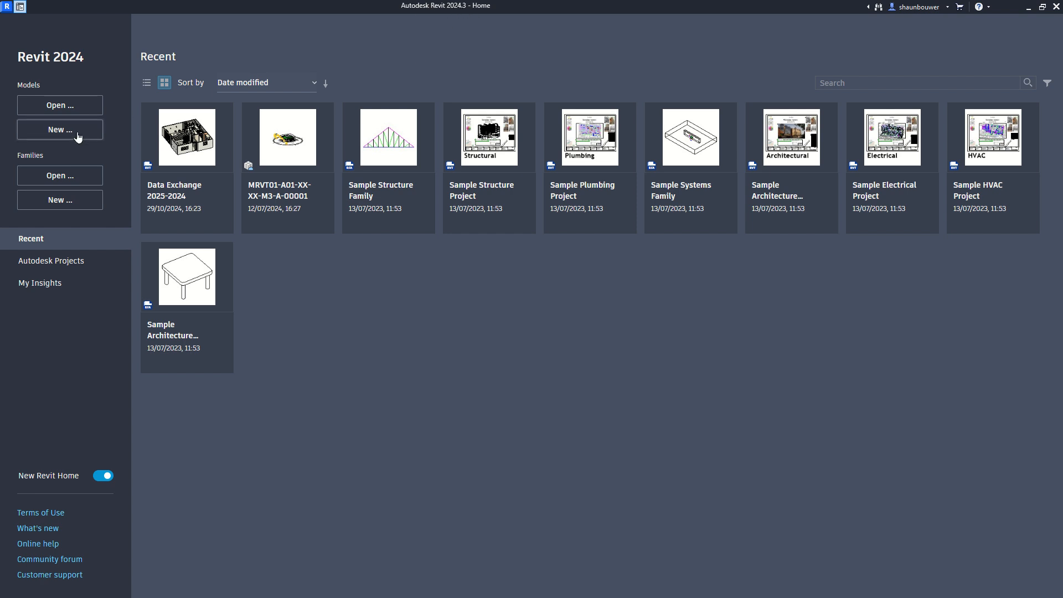
left_click(78, 130)
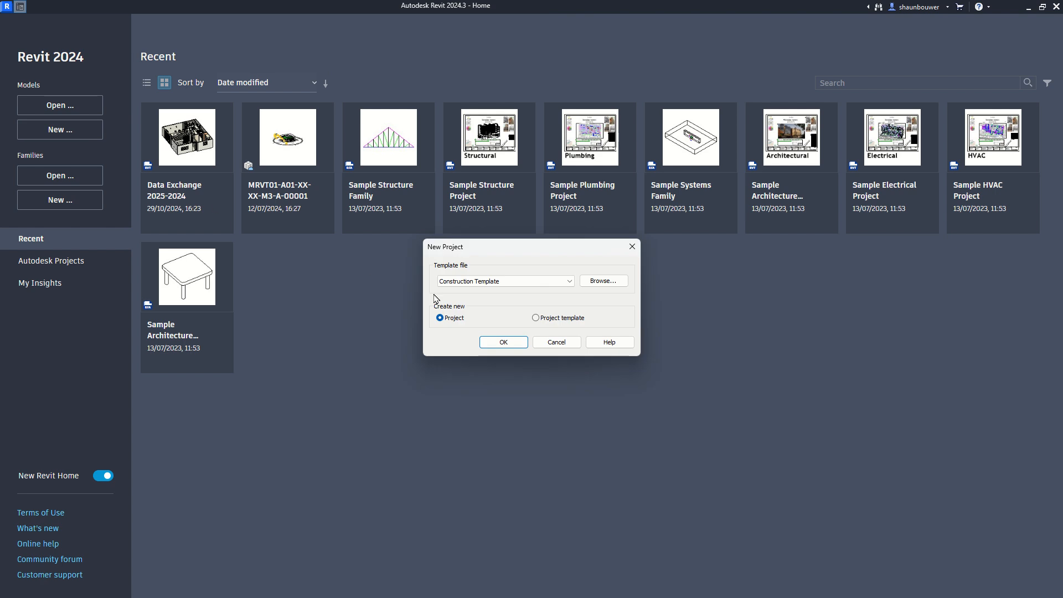
left_click(448, 281)
left_click(477, 306)
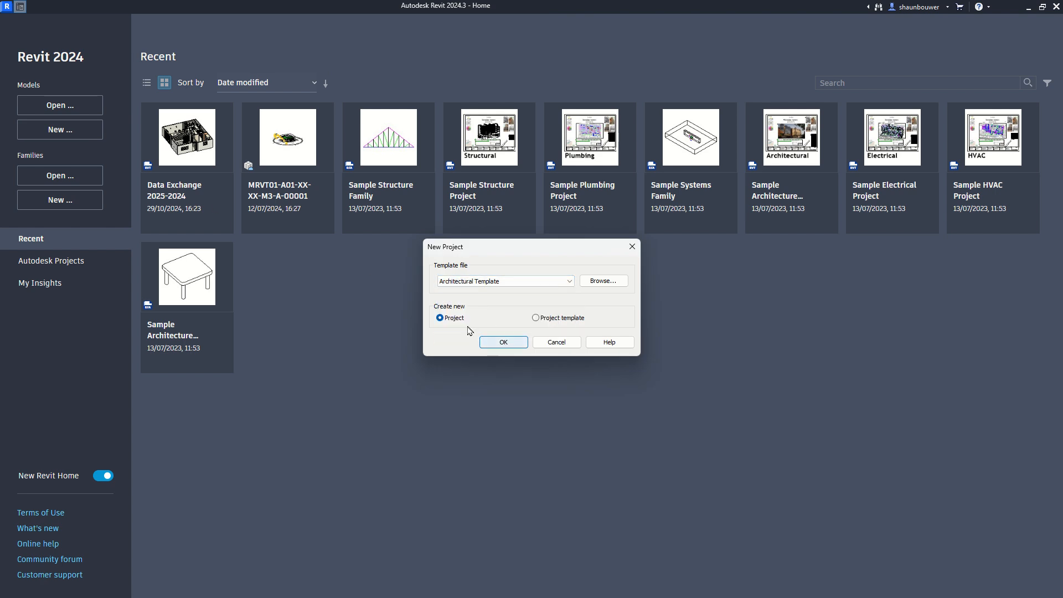
left_click(493, 343)
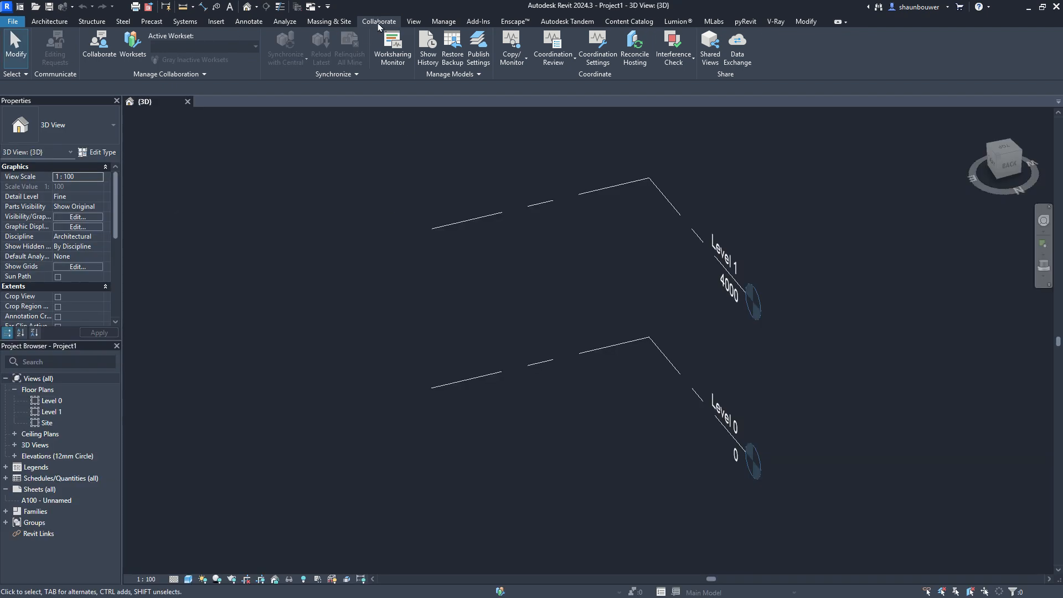
Open the data exchanges available to load and select "For Revit 2024" in the c-SHARED folder of the BIM Collaborate Pro 1 Day Course project.
left_click(741, 60)
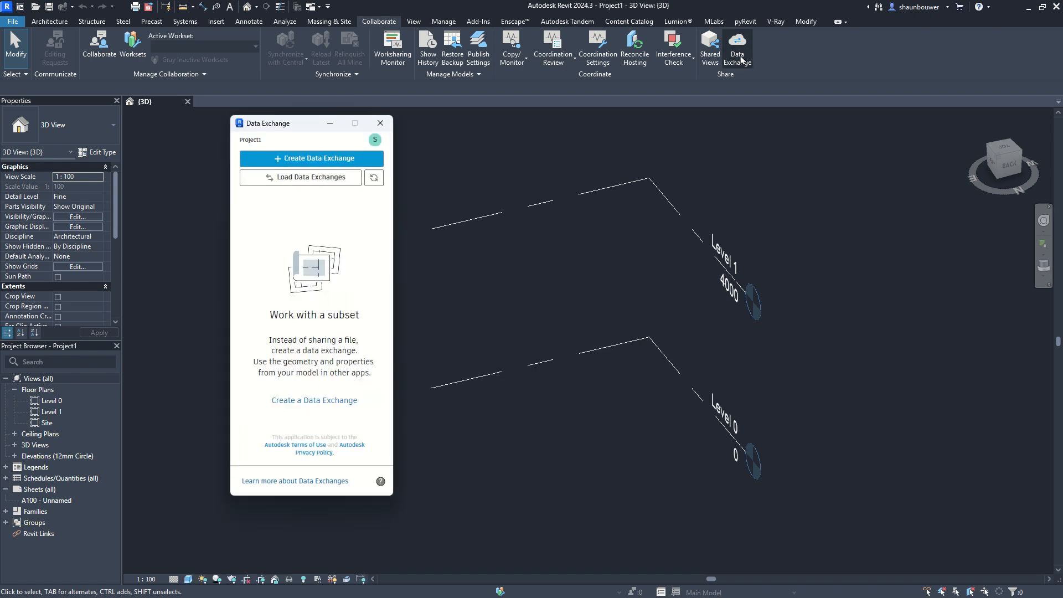
left_click(293, 177)
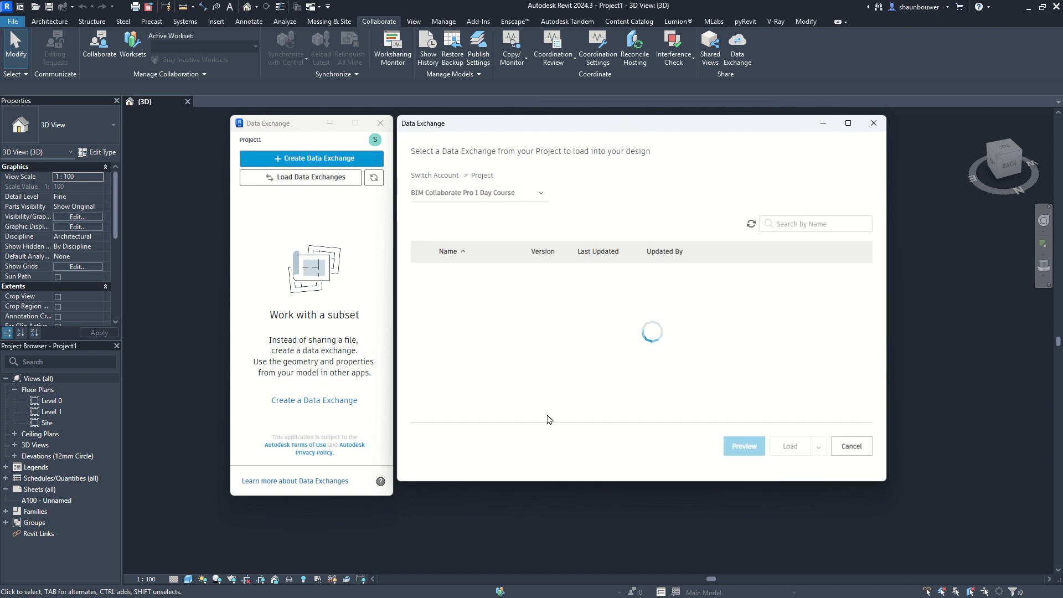
left_click(535, 197)
left_click(536, 197)
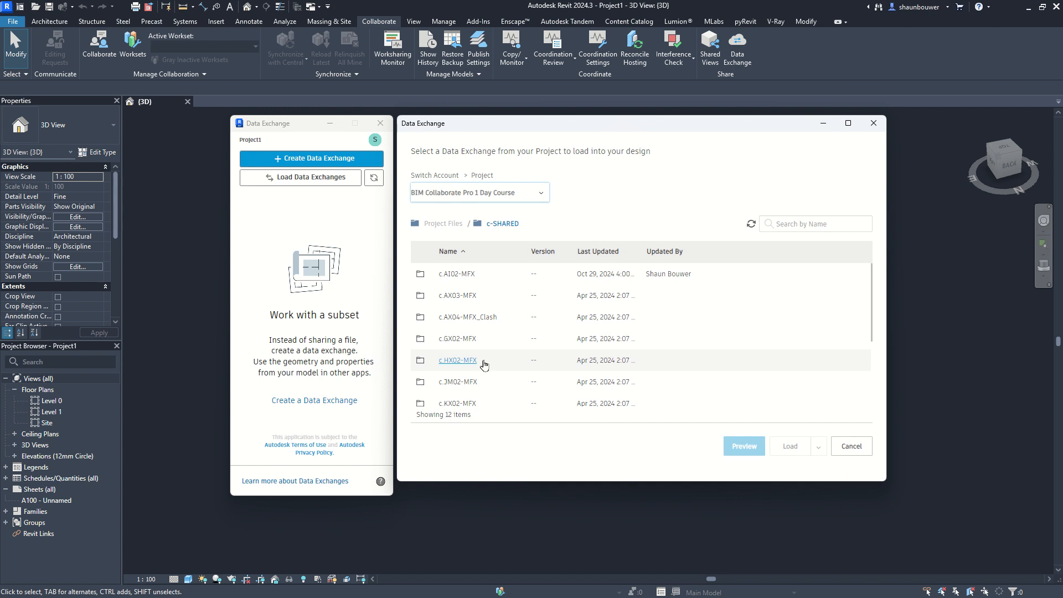
scroll(479, 364, "down", 3)
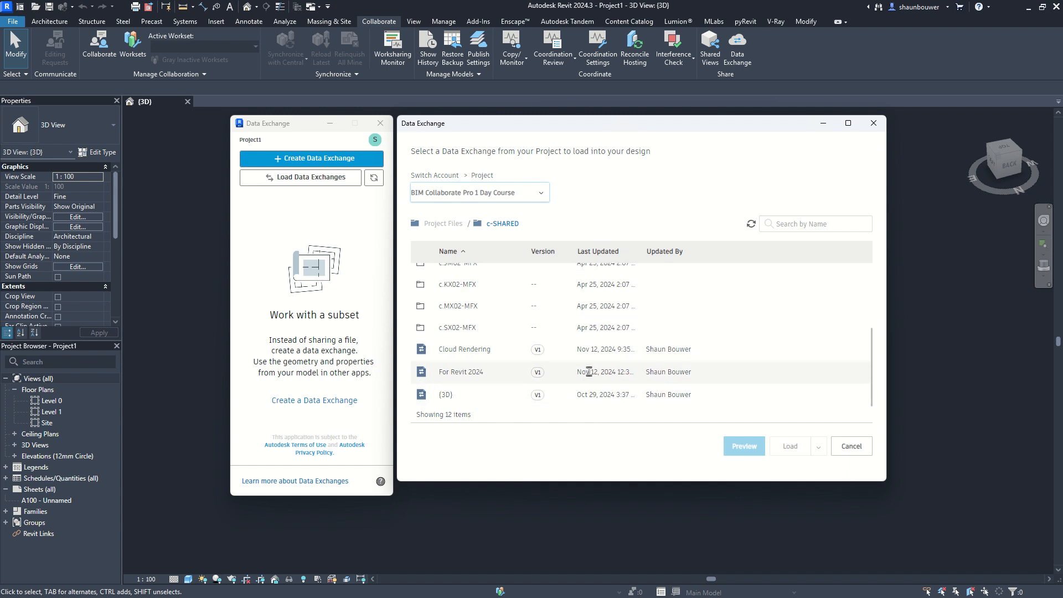
left_click(459, 373)
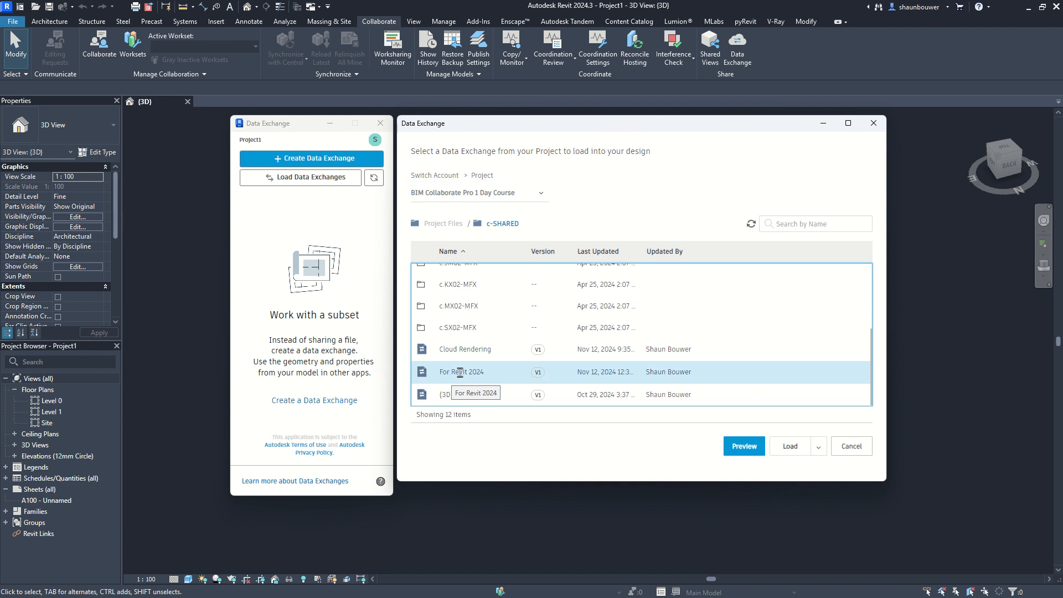
Preview the selected data exchange in 3D and load it into the new project.
left_click(743, 447)
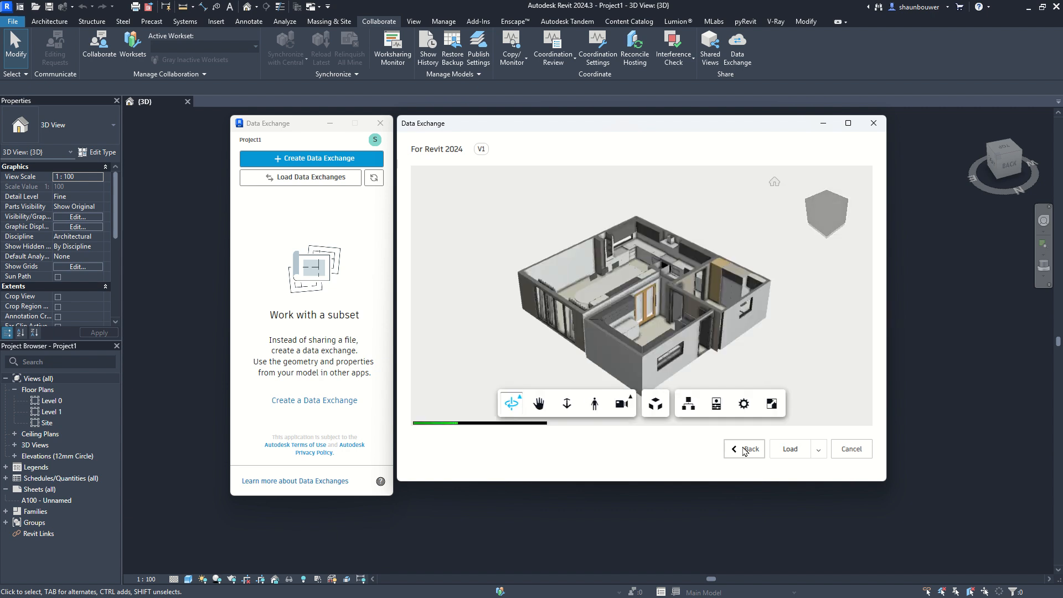
left_click_drag(669, 354, 772, 339)
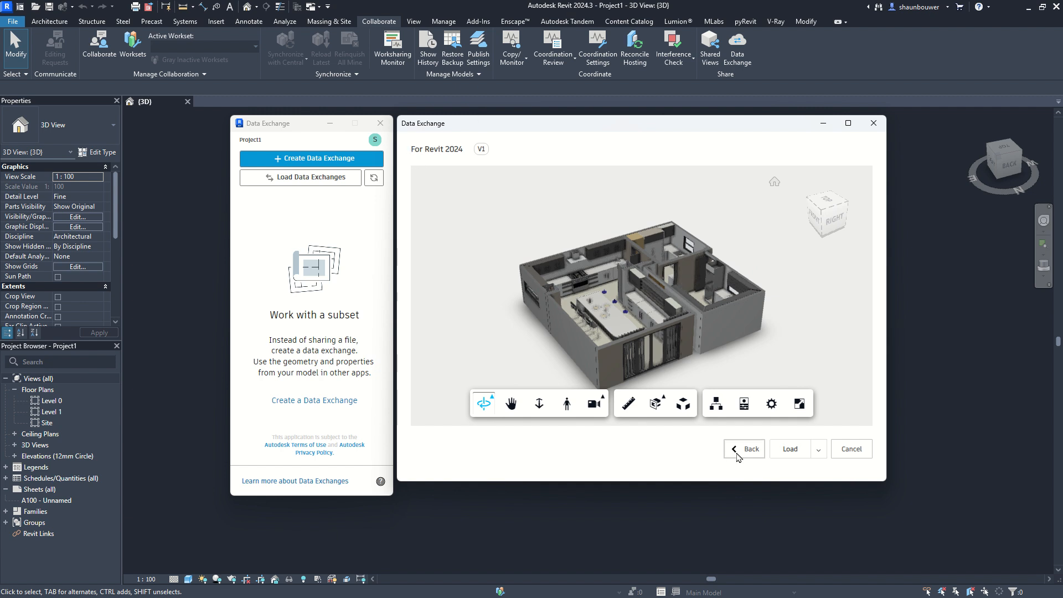
left_click(793, 454)
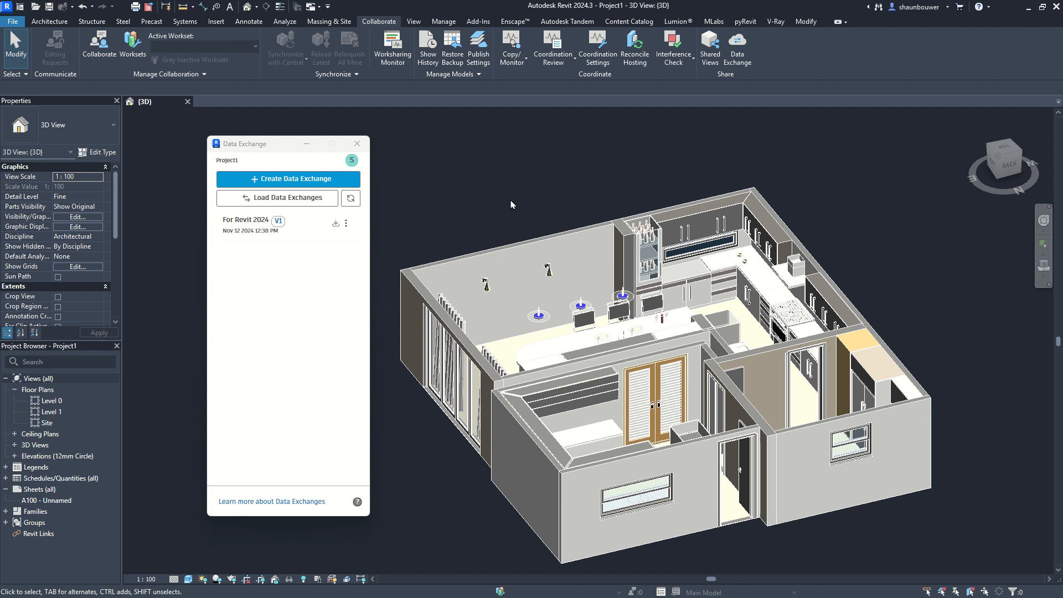
Inspect the types available for the louvred double door, and check the properties of the middle pendant light.
left_click(656, 400)
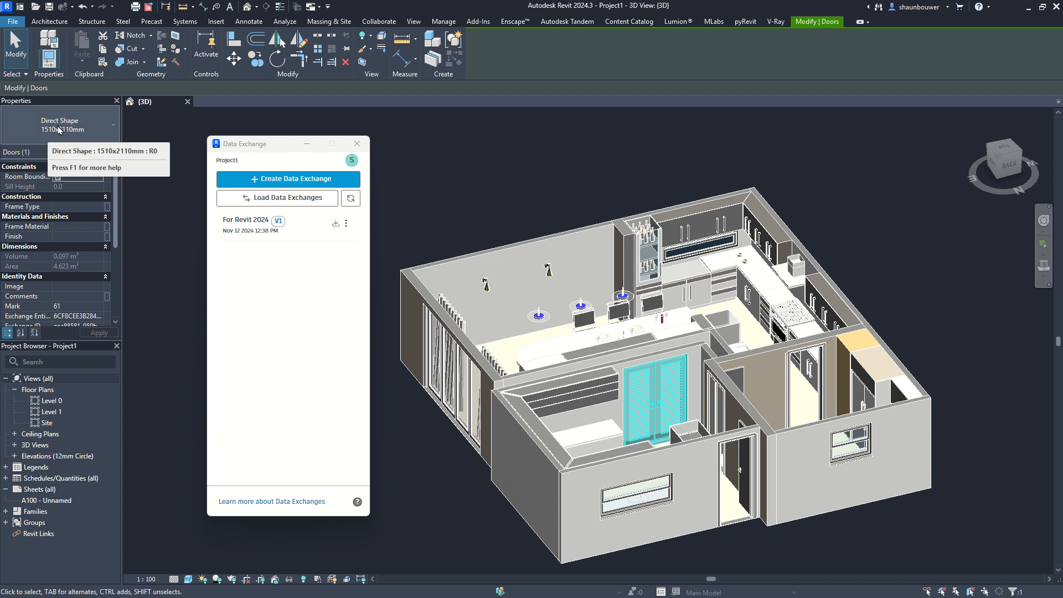
left_click(78, 130)
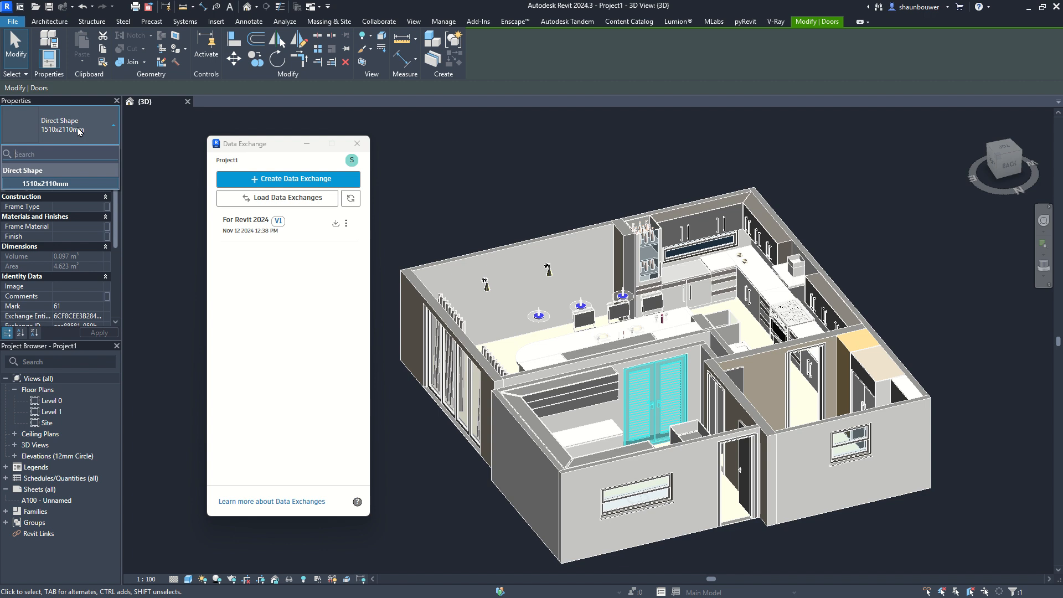
left_click(78, 131)
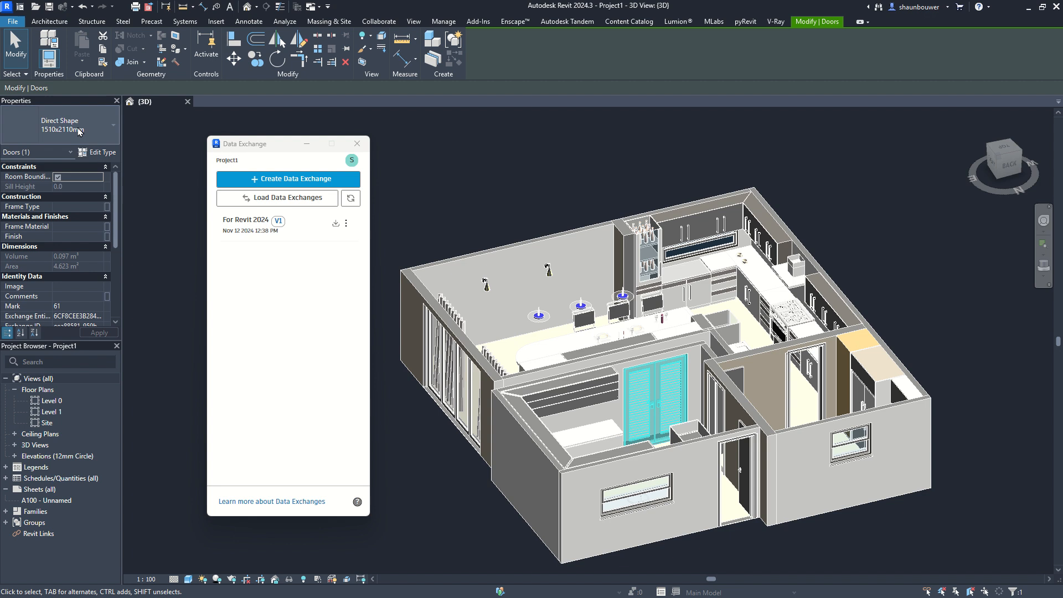
left_click(580, 305)
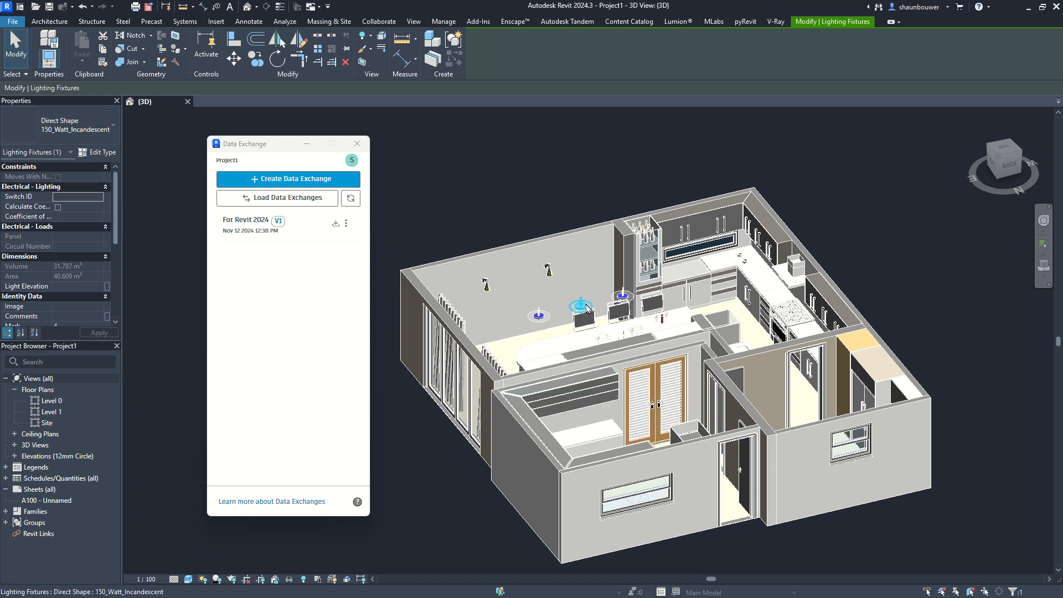
Set the Depth type parameter of the tall glass-shelved kitchen cabinet to 500 and apply it.
left_click(649, 240)
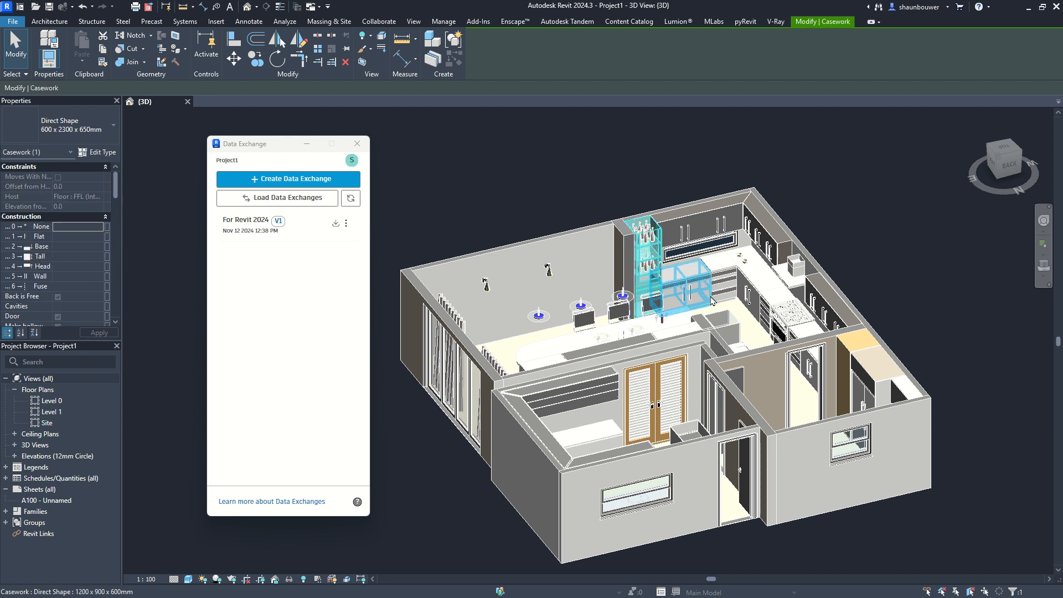
left_click(103, 153)
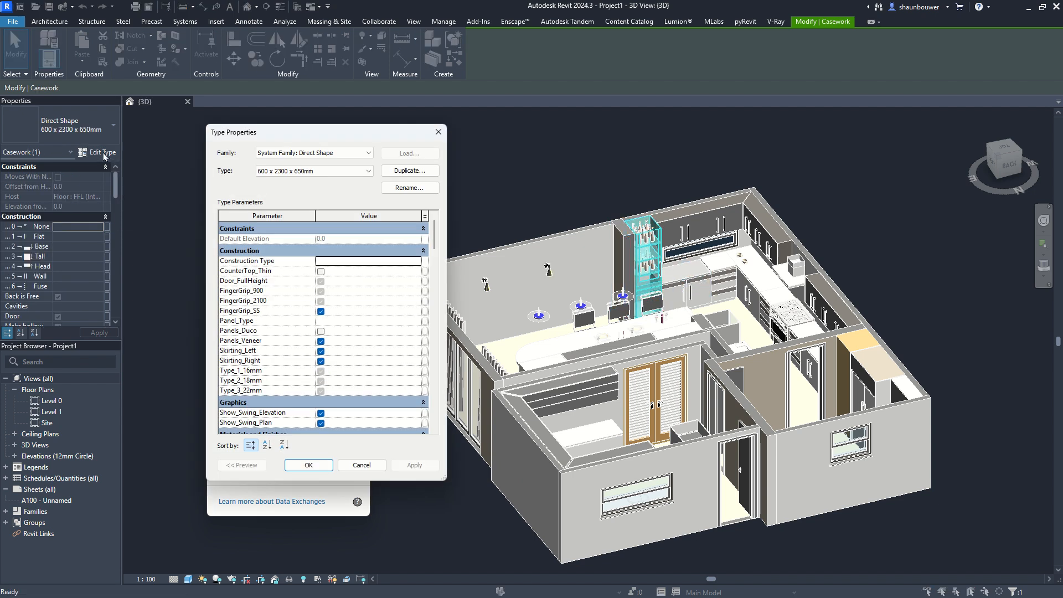
scroll(371, 285, "down", 6)
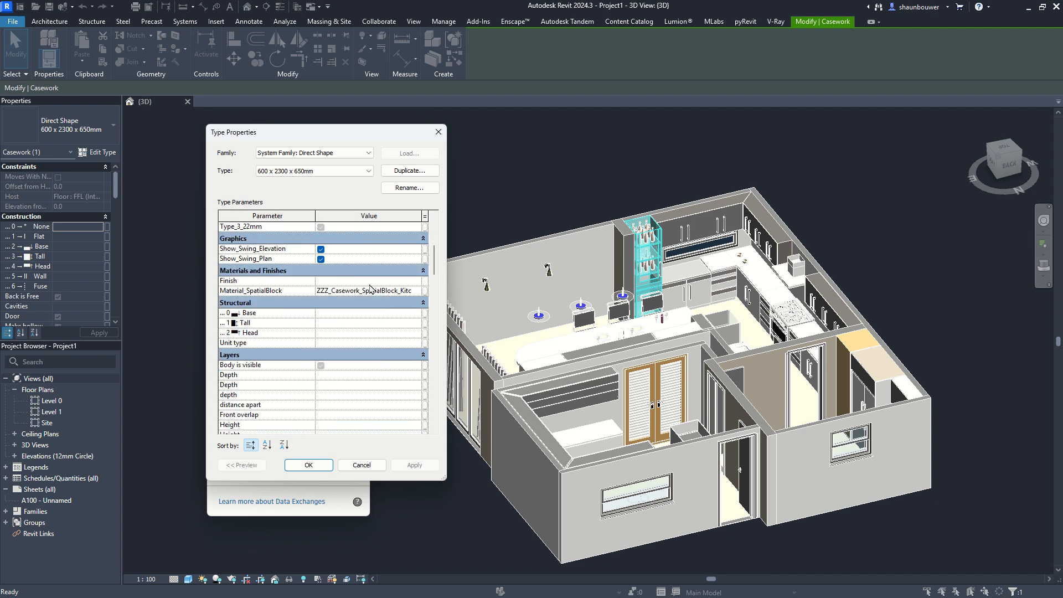
scroll(332, 352, "down", 15)
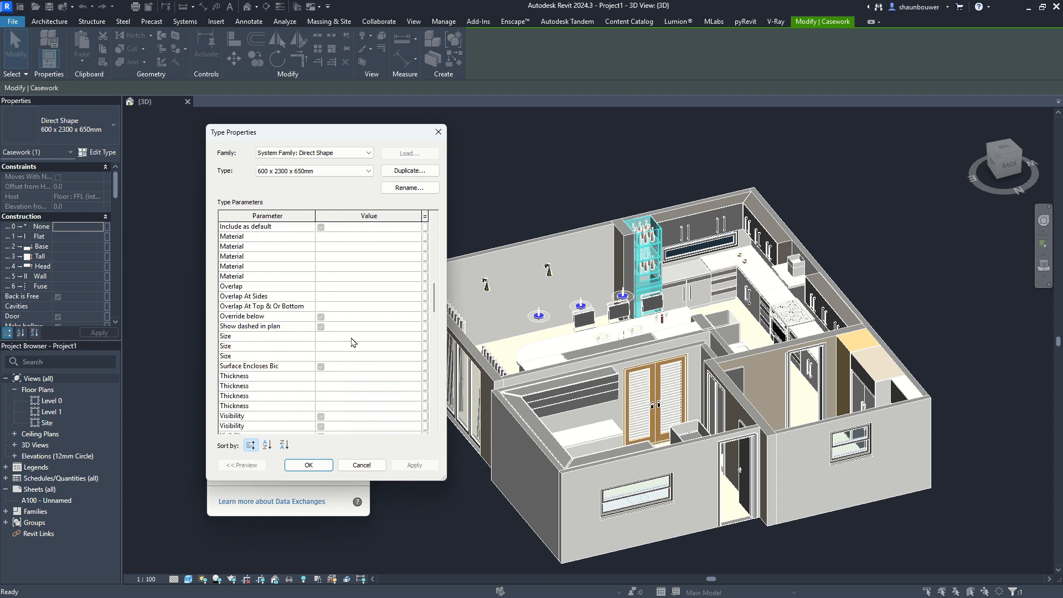
scroll(352, 342, "down", 4)
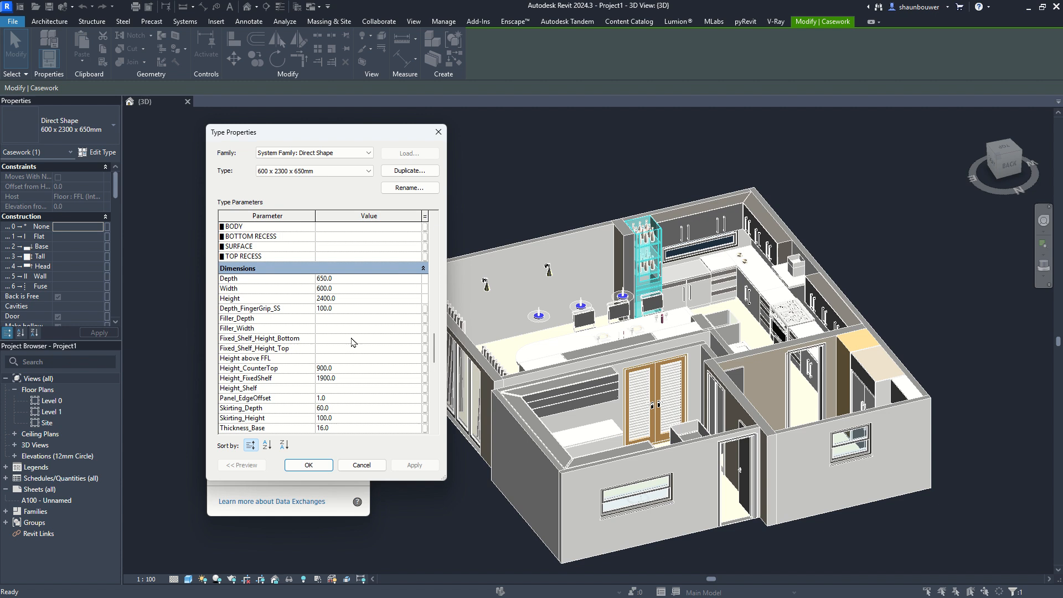
left_click(349, 279)
type("500")
left_click(430, 469)
left_click(308, 465)
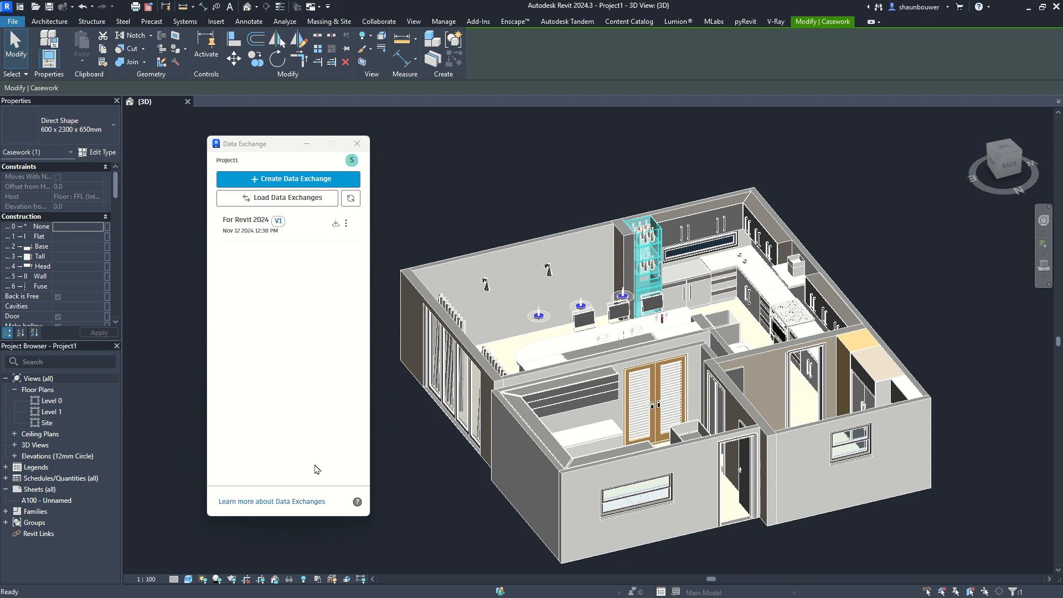